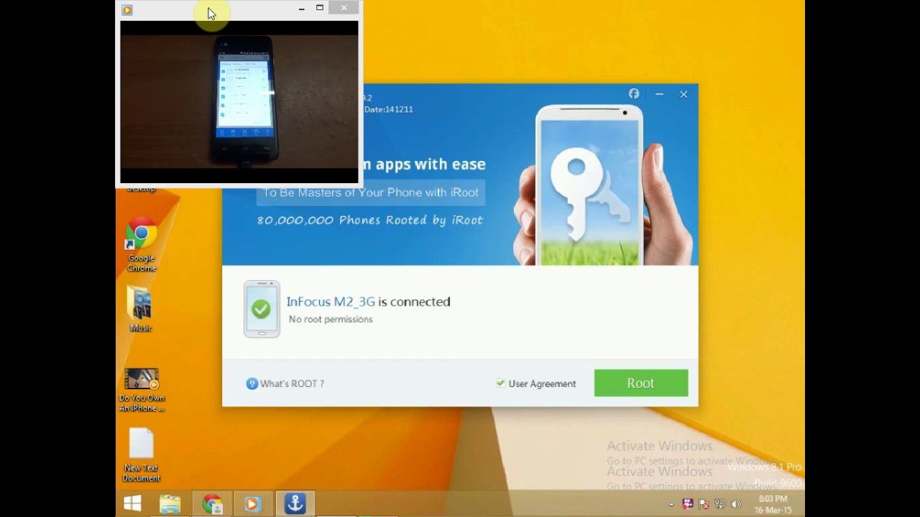
Step: Start rooting the connected InFocus M2_3G with iRoot's green Root button
left_click(634, 393)
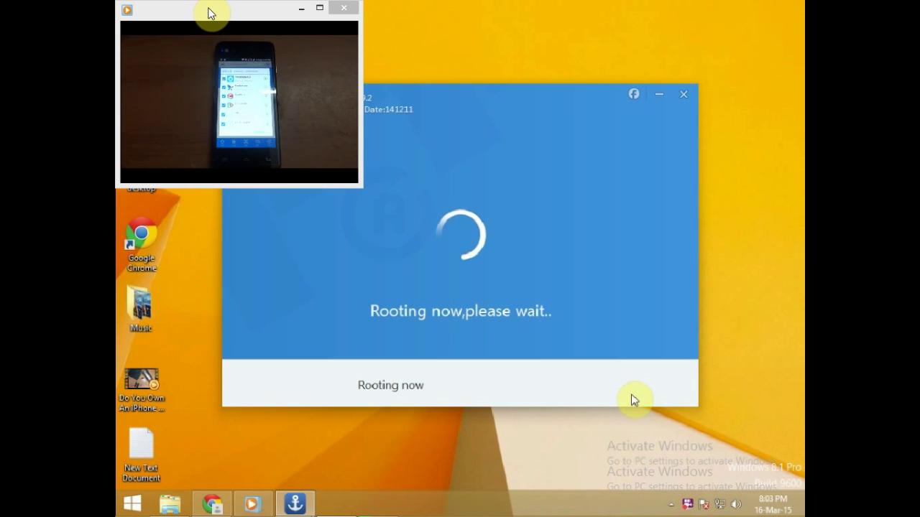